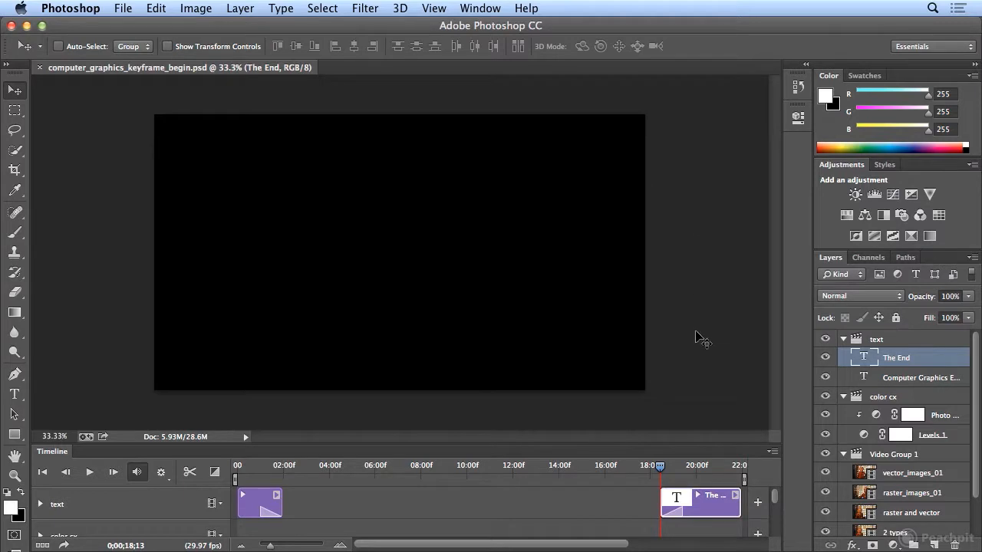
Step to the frame near 18;13 where 'The End' appears, then enlarge the Timeline panel to show all tracks.
{"action": "mouse_move", "coordinate": [659, 466]}
{"action": "left_mouse_down"}
{"action": "mouse_move", "coordinate": [712, 467]}
{"action": "mouse_move", "coordinate": [660, 466]}
{"action": "mouse_move", "coordinate": [693, 477]}
{"action": "mouse_move", "coordinate": [667, 475]}
{"action": "left_mouse_up"}
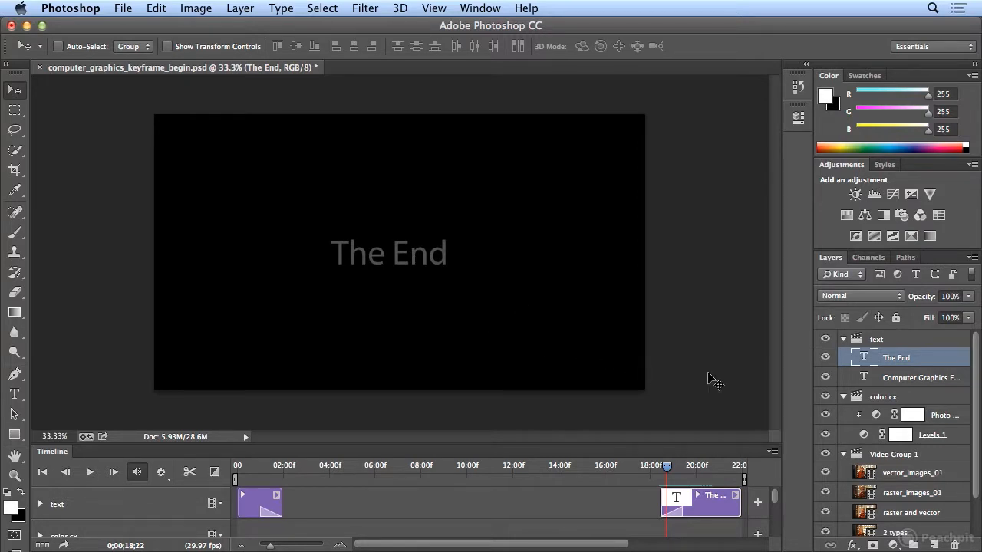
{"action": "left_click_drag", "start_coordinate": [666, 467], "coordinate": [660, 471]}
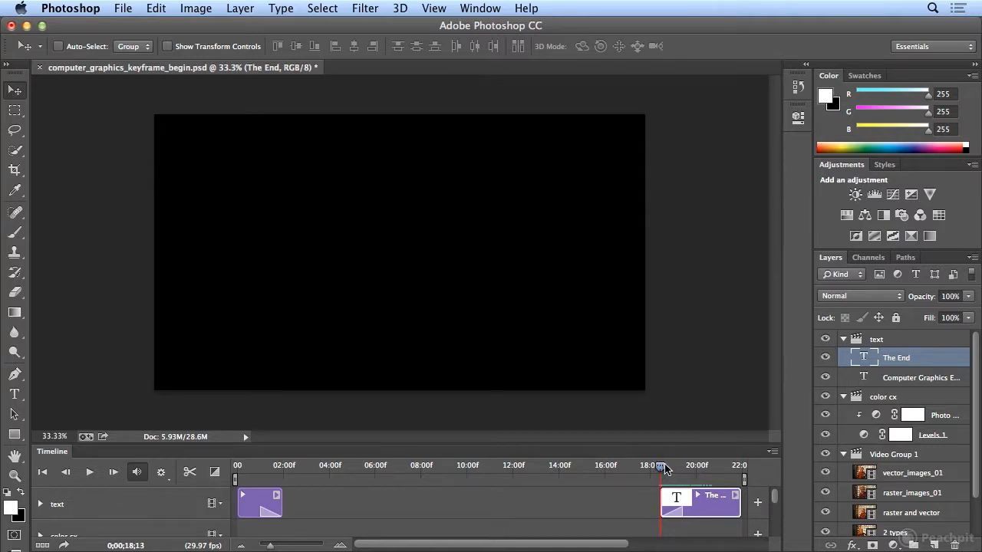
{"action": "left_click", "coordinate": [67, 473]}
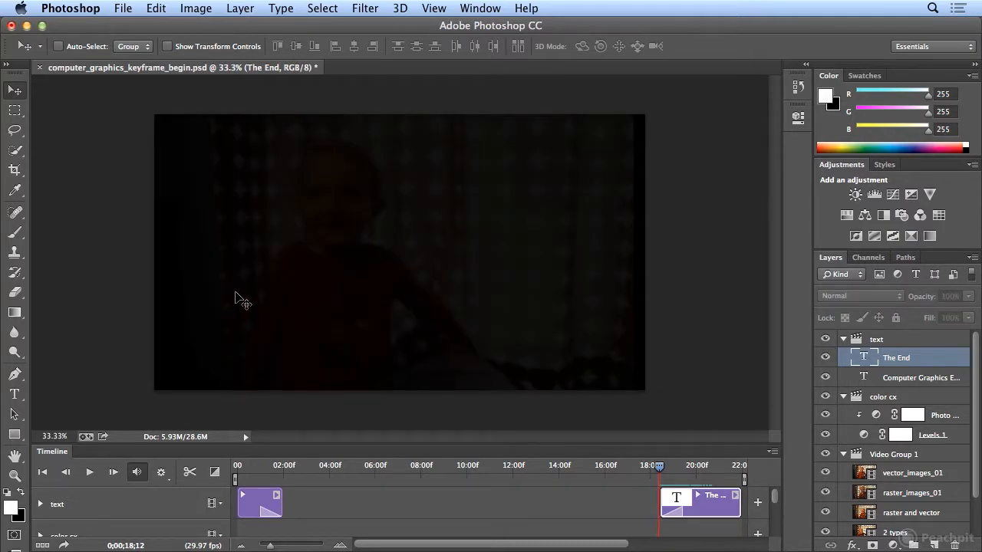
{"action": "left_click", "coordinate": [112, 473]}
{"action": "left_click", "coordinate": [112, 473]}
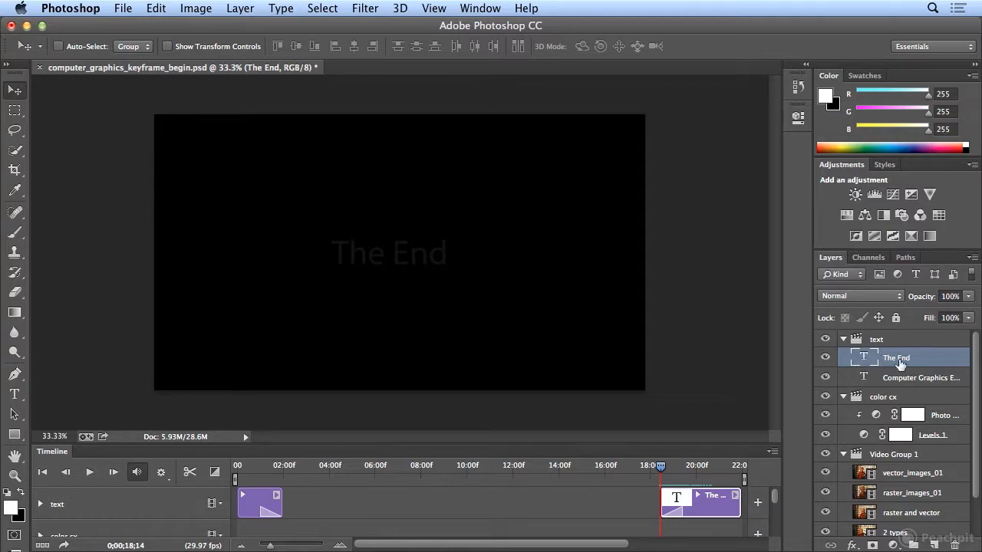
{"action": "left_click_drag", "start_coordinate": [594, 444], "coordinate": [607, 331]}
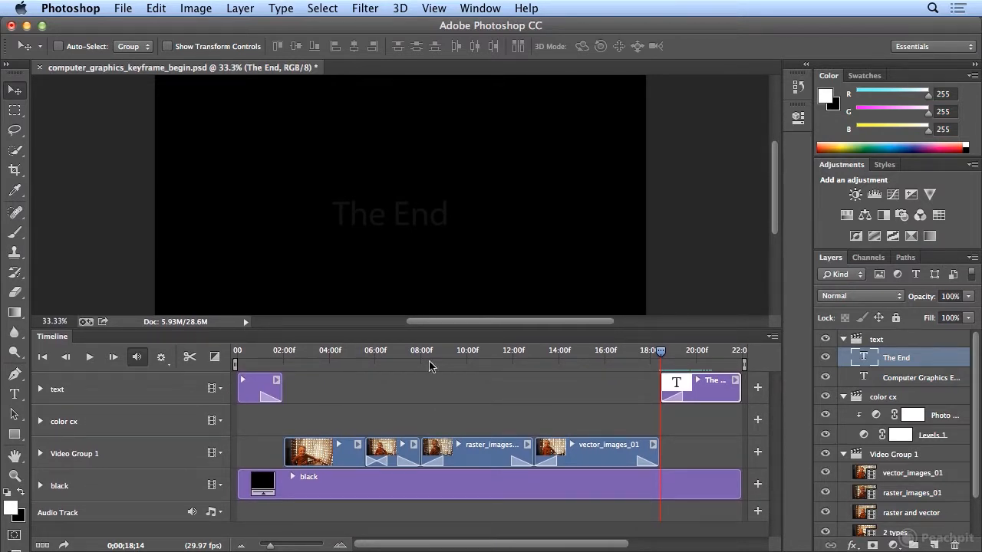
Expand the text track's properties and glance at the fx layer style list without choosing.
{"action": "left_click", "coordinate": [40, 390]}
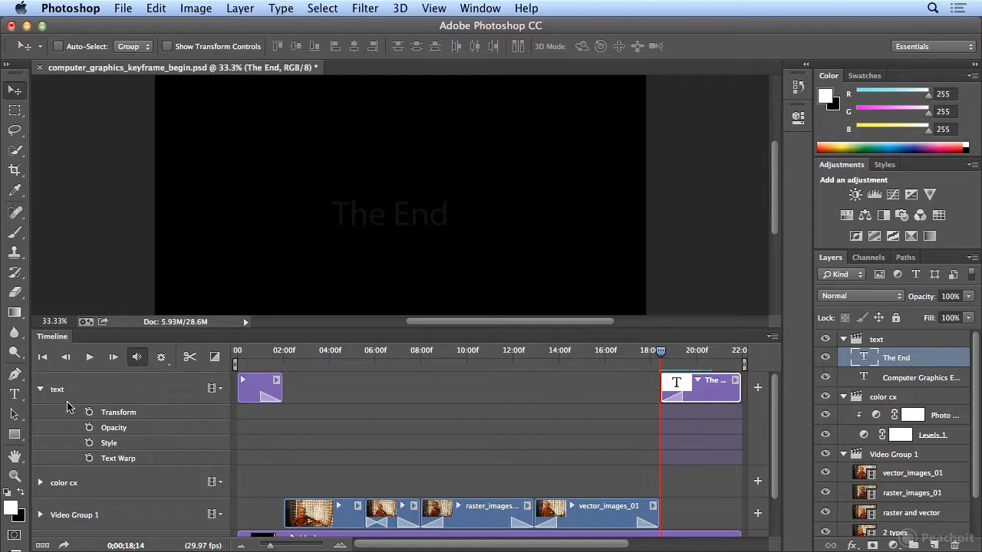
{"action": "left_click", "coordinate": [852, 546]}
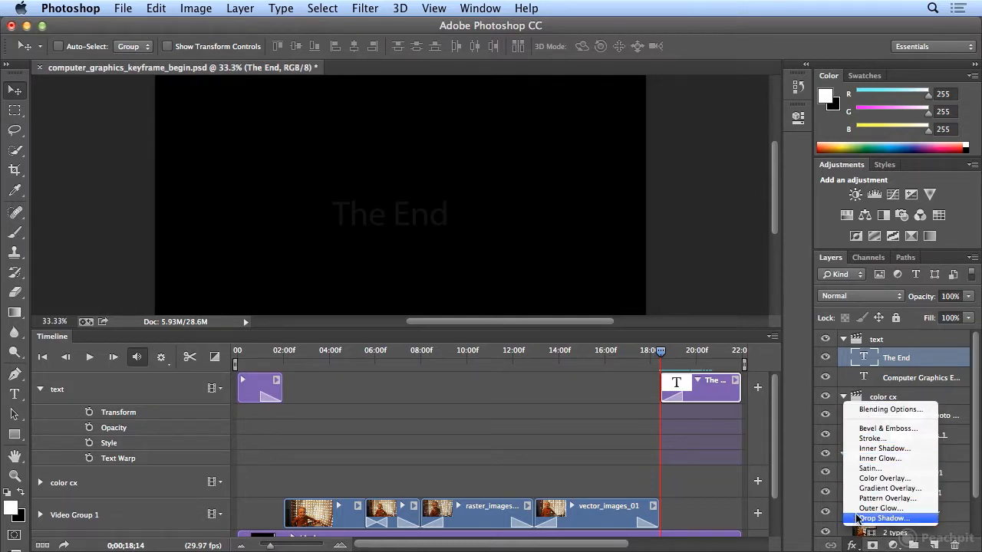
{"action": "left_click", "coordinate": [850, 544]}
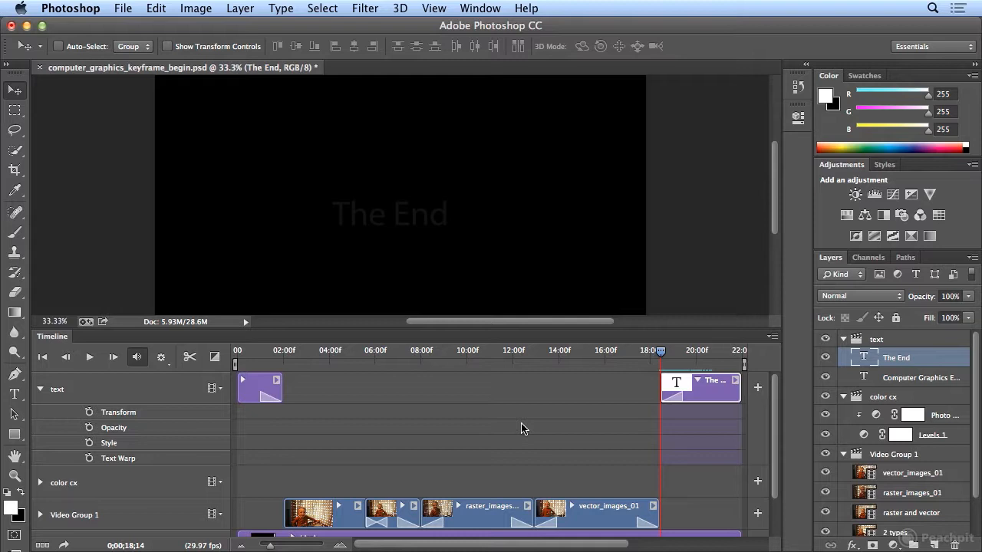
Look through the Edit menu's Transform commands without choosing one.
{"action": "left_click", "coordinate": [156, 7]}
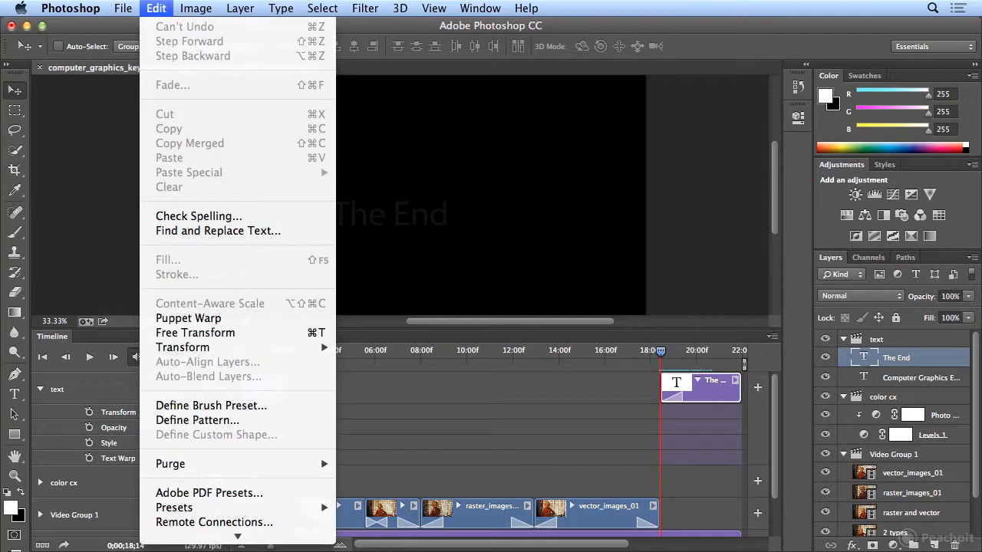
{"action": "mouse_move", "coordinate": [198, 352]}
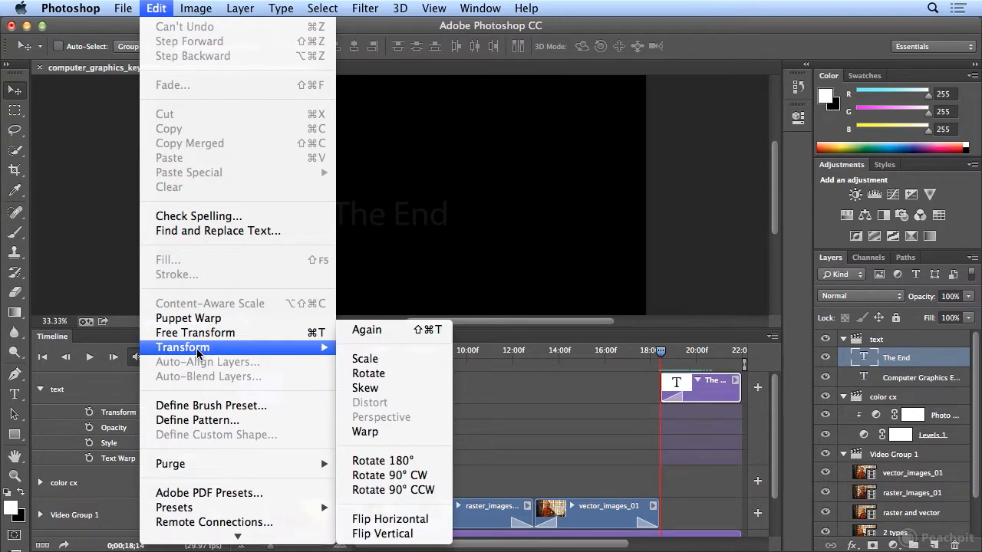
{"action": "left_click", "coordinate": [126, 276]}
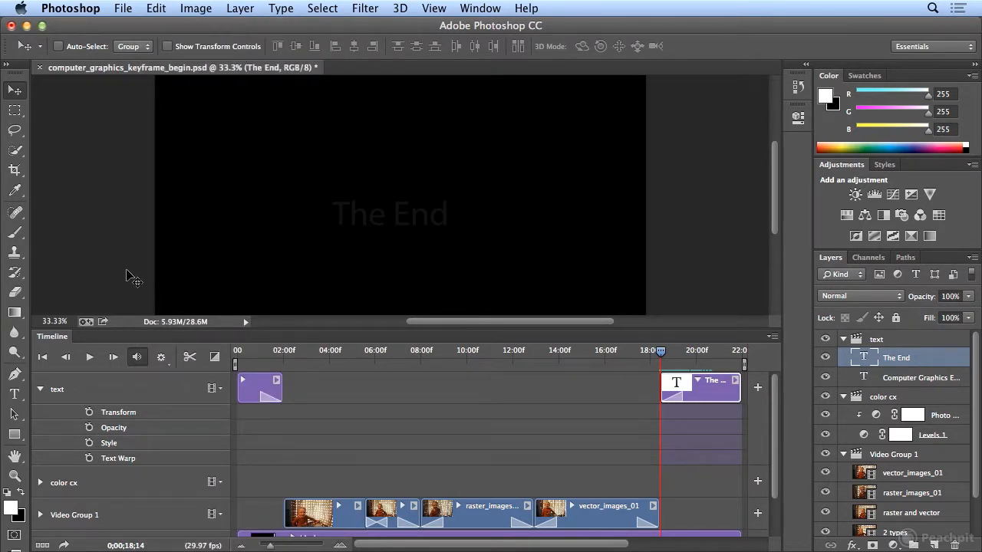
Add Transform keyframes for the text at the clip start and at 0;00;21;28.
{"action": "left_click", "coordinate": [89, 412]}
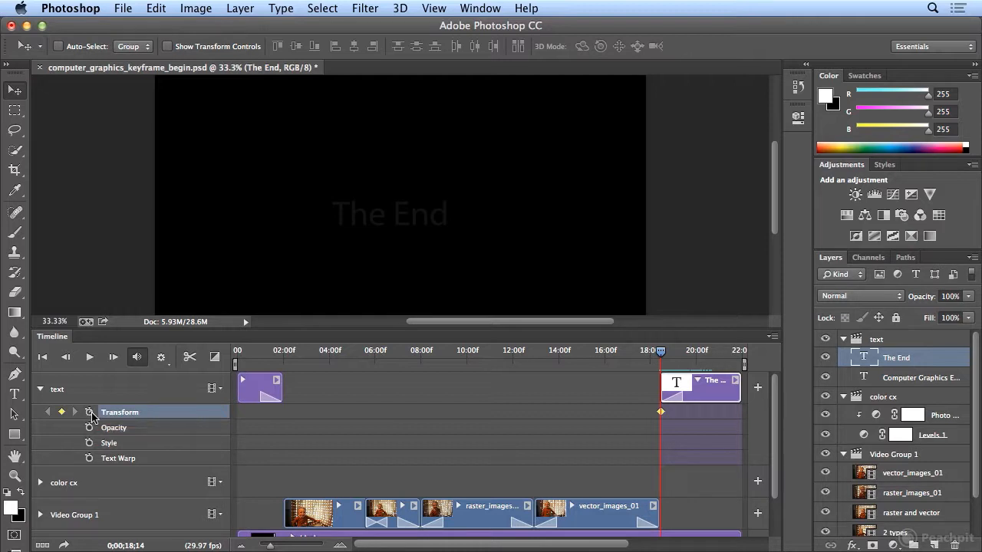
{"action": "left_click", "coordinate": [665, 355]}
{"action": "left_click_drag", "start_coordinate": [665, 356], "coordinate": [741, 362]}
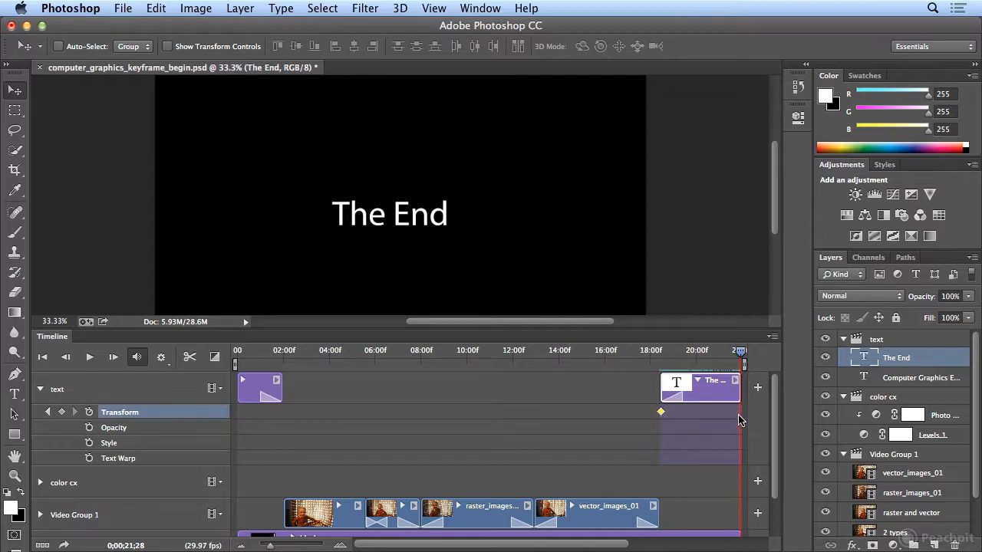
{"action": "left_click", "coordinate": [63, 414]}
Free Transform 'The End' to 10% with linked width and height, then scrub back to preview.
{"action": "left_click", "coordinate": [163, 9]}
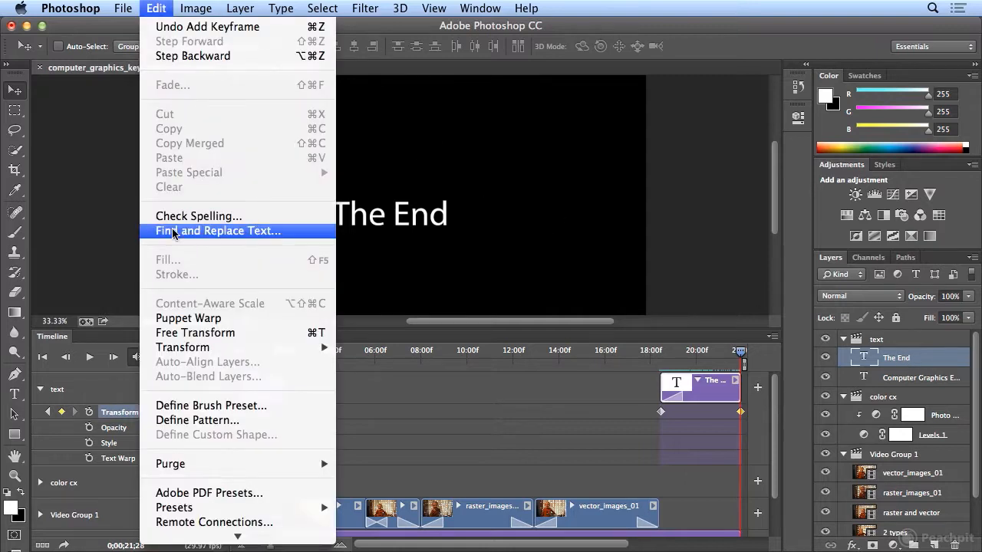
{"action": "left_click", "coordinate": [197, 333]}
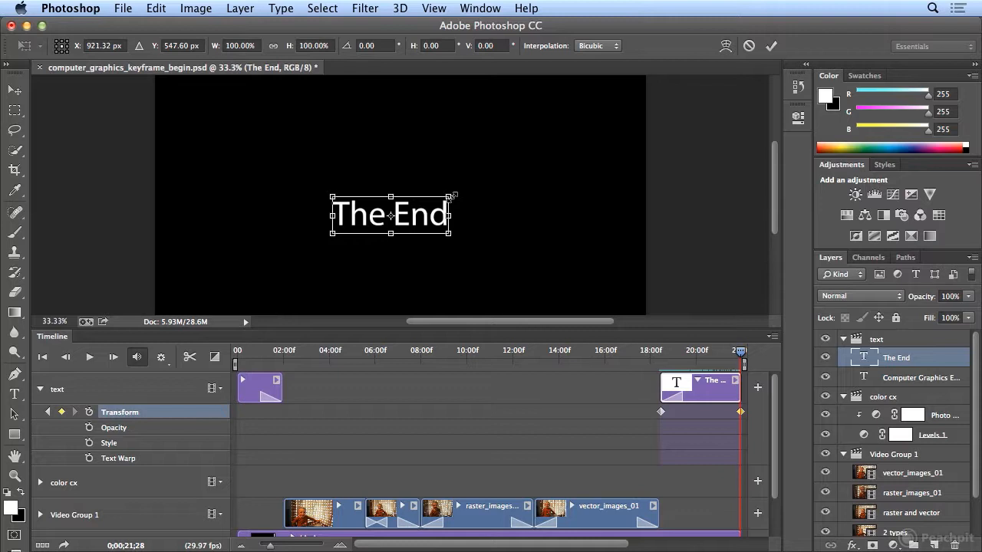
{"action": "left_click_drag", "start_coordinate": [450, 197], "coordinate": [422, 209]}
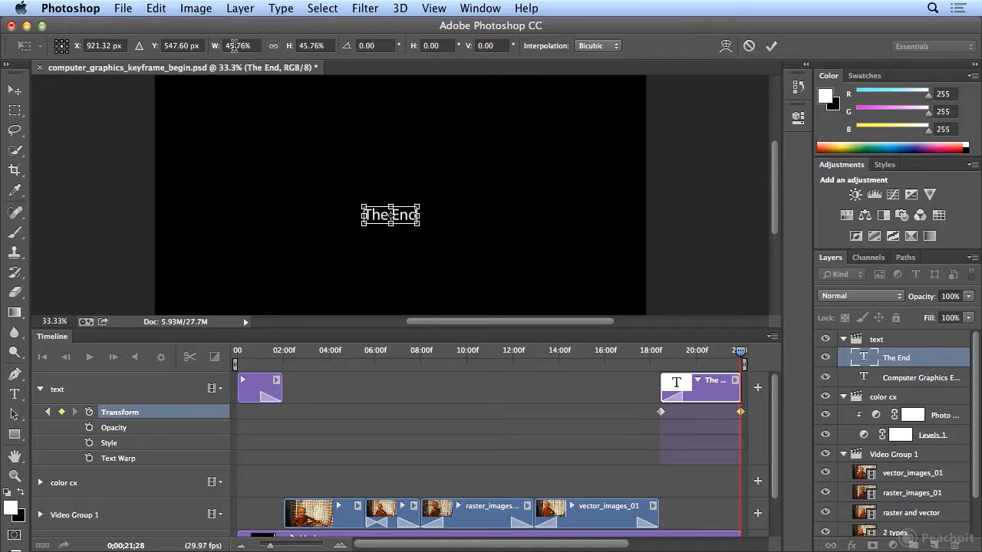
{"action": "left_click", "coordinate": [273, 48]}
{"action": "left_click", "coordinate": [235, 45]}
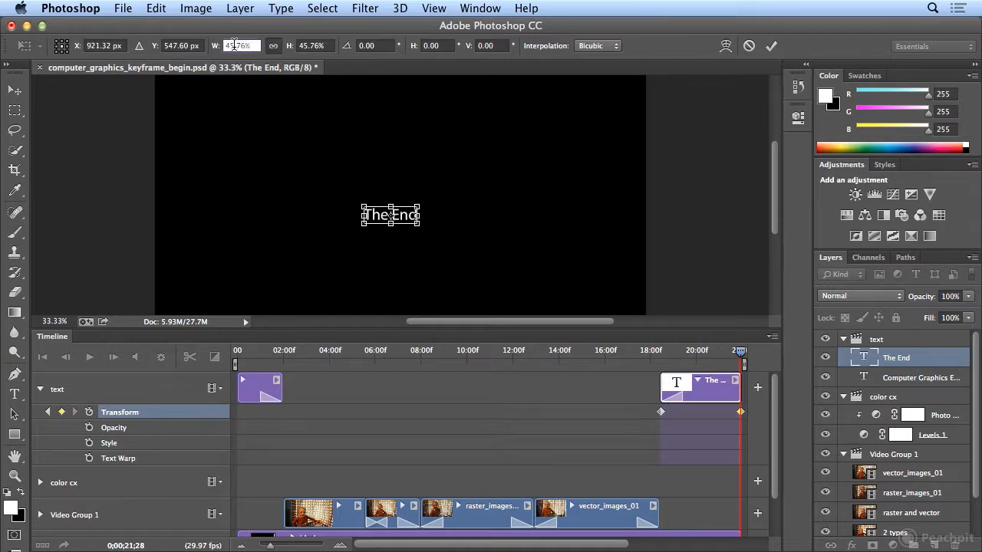
{"action": "type", "text": "10"}
{"action": "key", "text": "Return"}
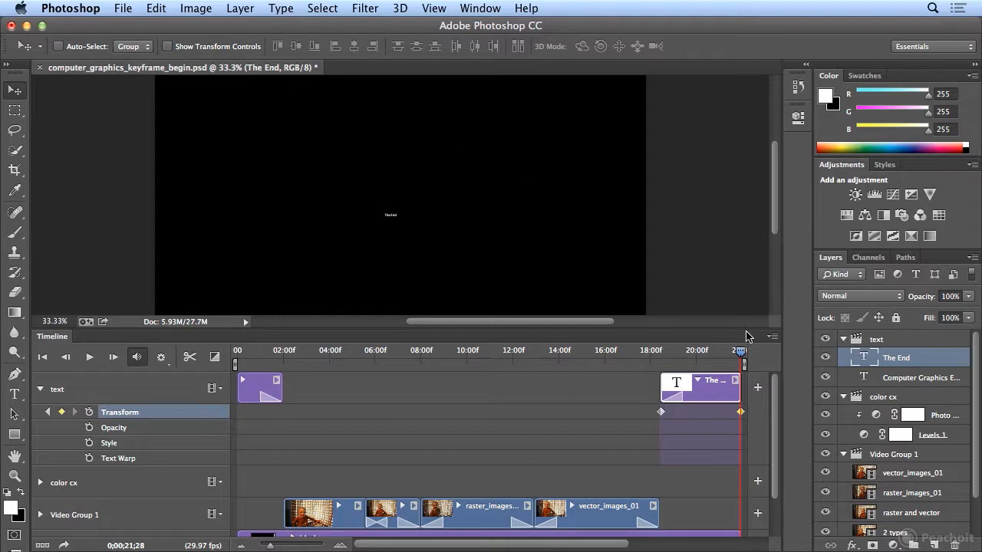
{"action": "left_click_drag", "start_coordinate": [741, 355], "coordinate": [541, 354]}
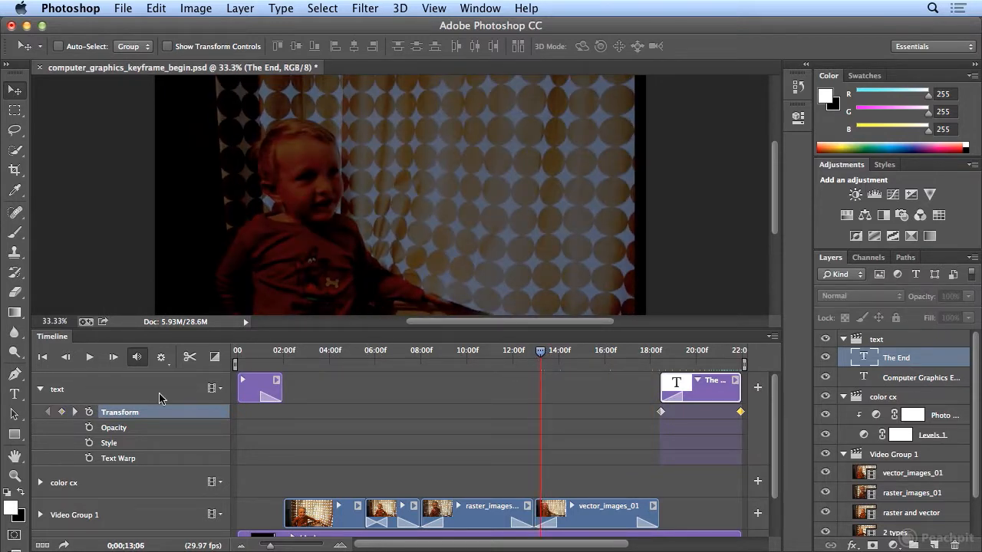
{"action": "left_click", "coordinate": [93, 362]}
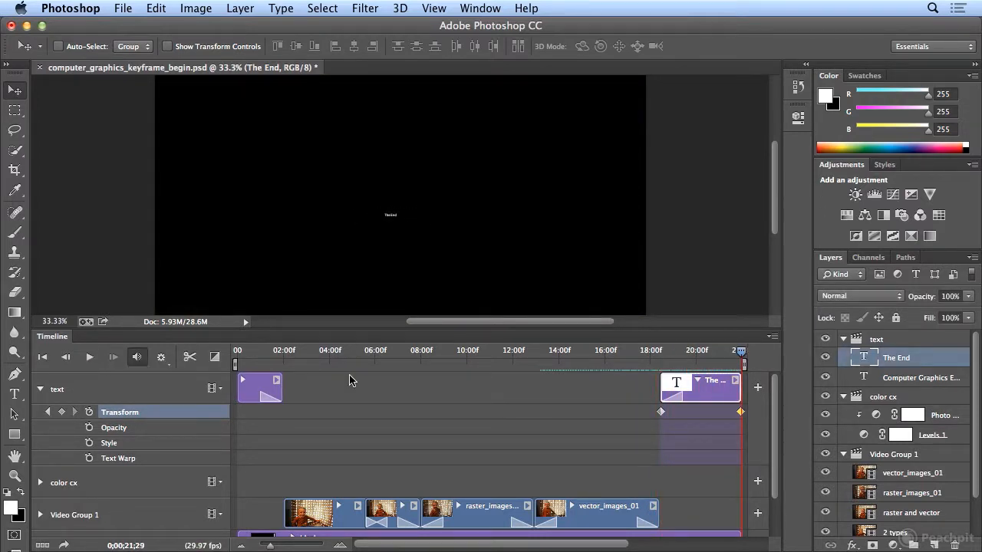
{"action": "left_click_drag", "start_coordinate": [740, 352], "coordinate": [611, 376]}
{"action": "left_click_drag", "start_coordinate": [627, 372], "coordinate": [590, 373]}
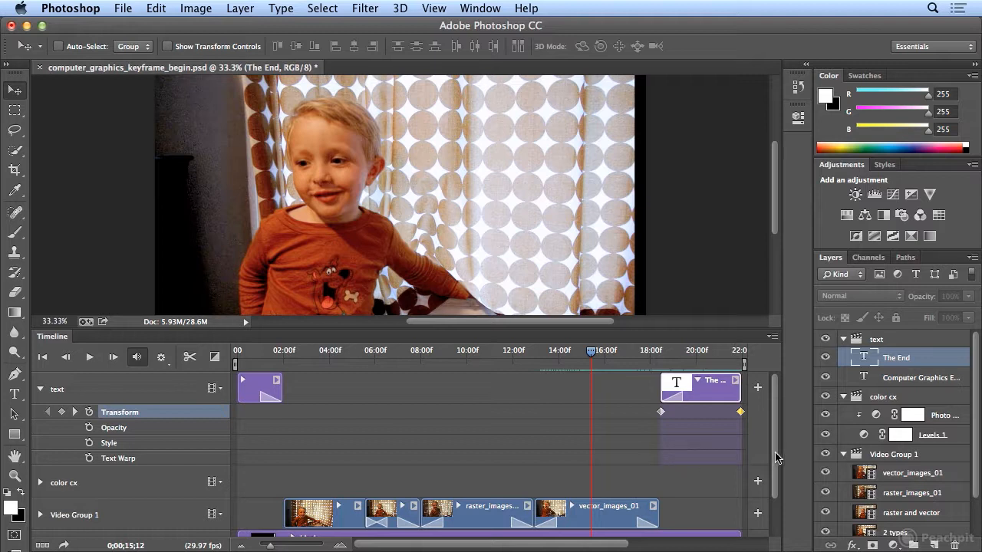
Move Photo Filter 1 and Levels 1 out of color cx, extend both clips to 18:13, and delete color cx.
{"action": "left_click", "coordinate": [941, 418]}
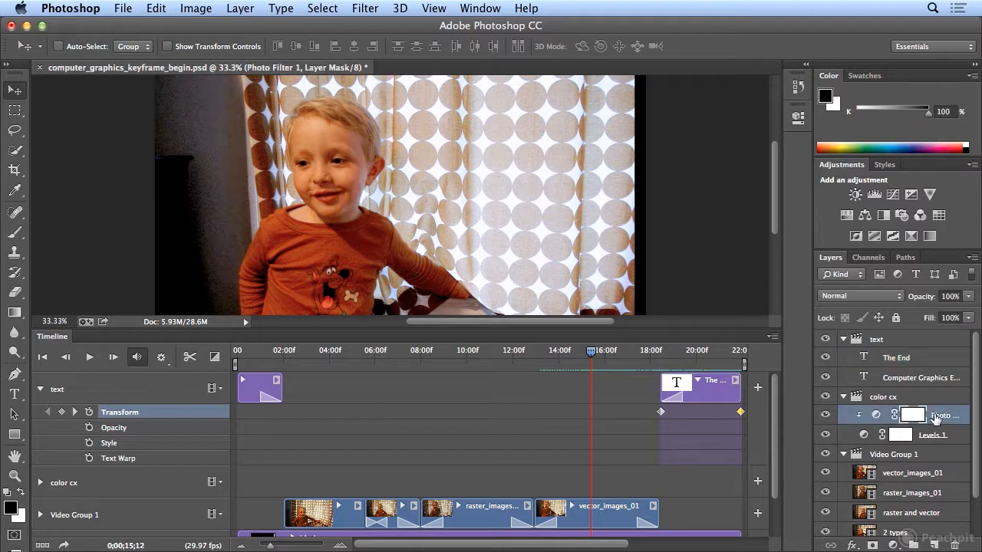
{"action": "left_click_drag", "start_coordinate": [942, 422], "coordinate": [938, 388]}
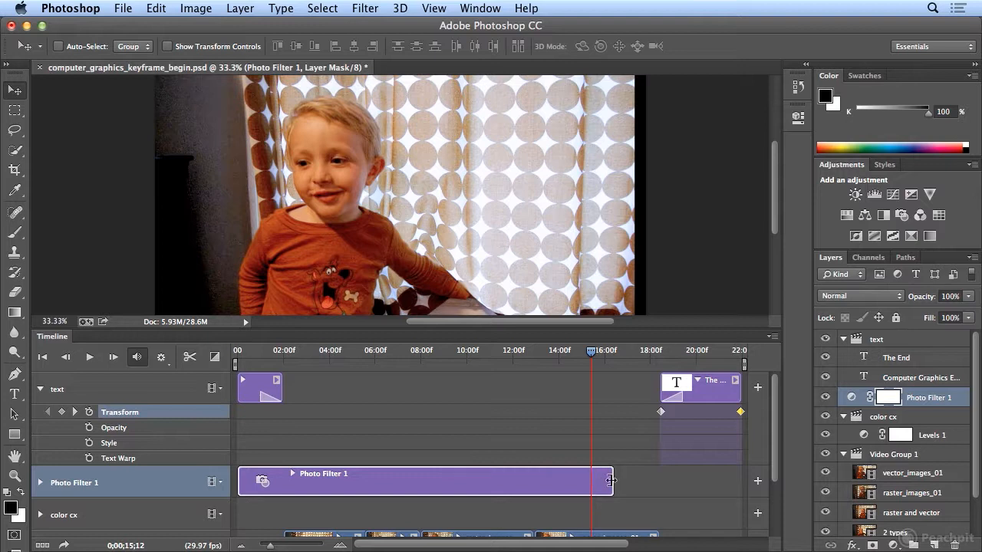
{"action": "left_click_drag", "start_coordinate": [614, 481], "coordinate": [658, 482]}
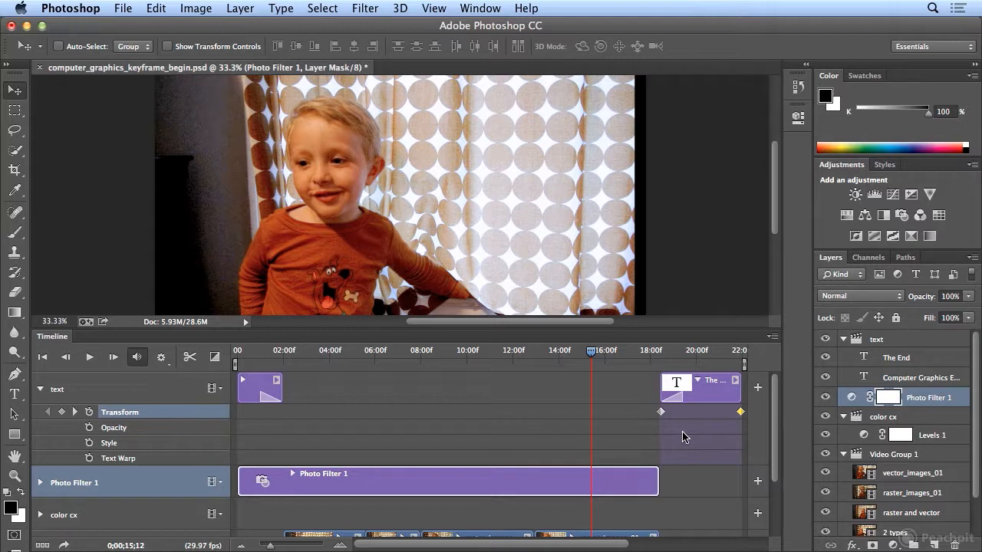
{"action": "left_click_drag", "start_coordinate": [944, 440], "coordinate": [944, 409]}
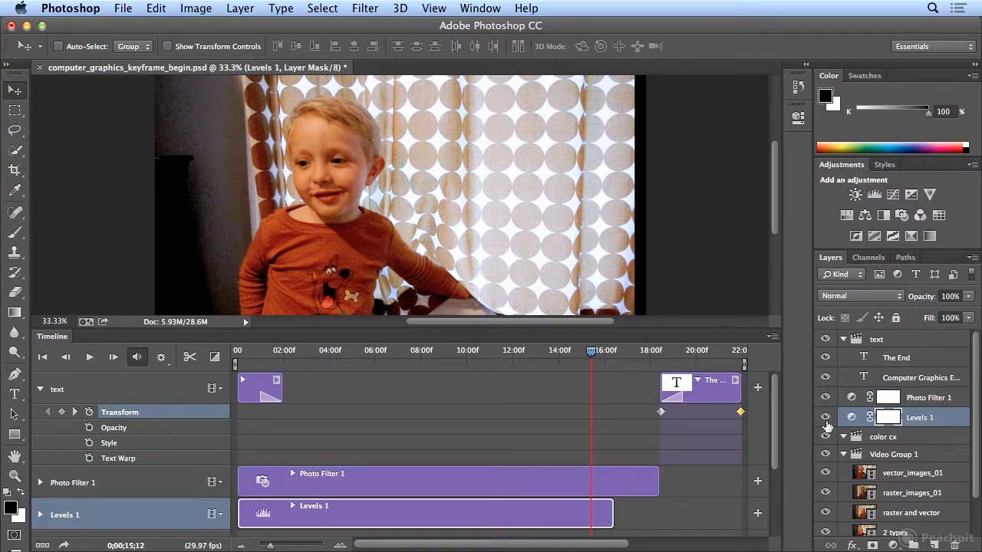
{"action": "left_click_drag", "start_coordinate": [622, 520], "coordinate": [659, 520]}
{"action": "left_click", "coordinate": [899, 441]}
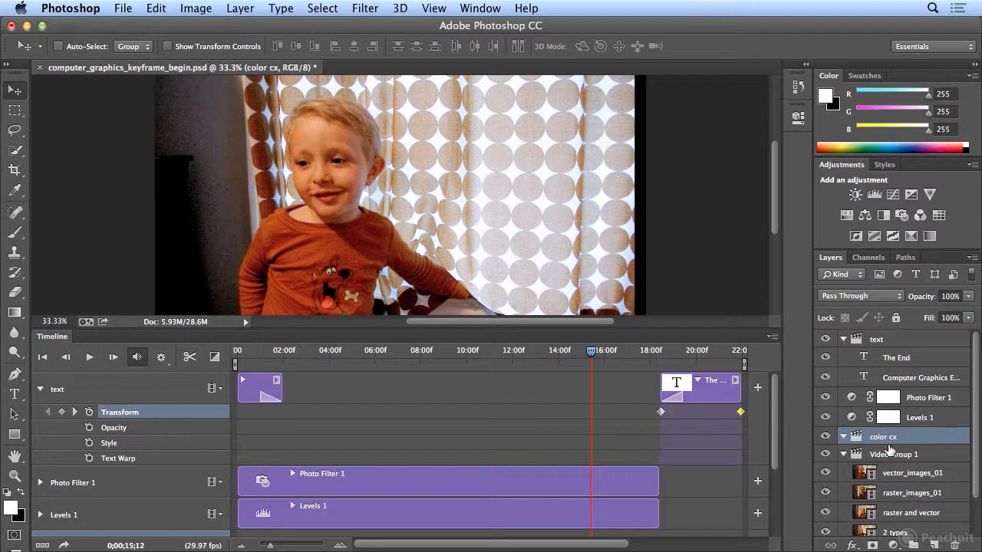
{"action": "left_click", "coordinate": [954, 545]}
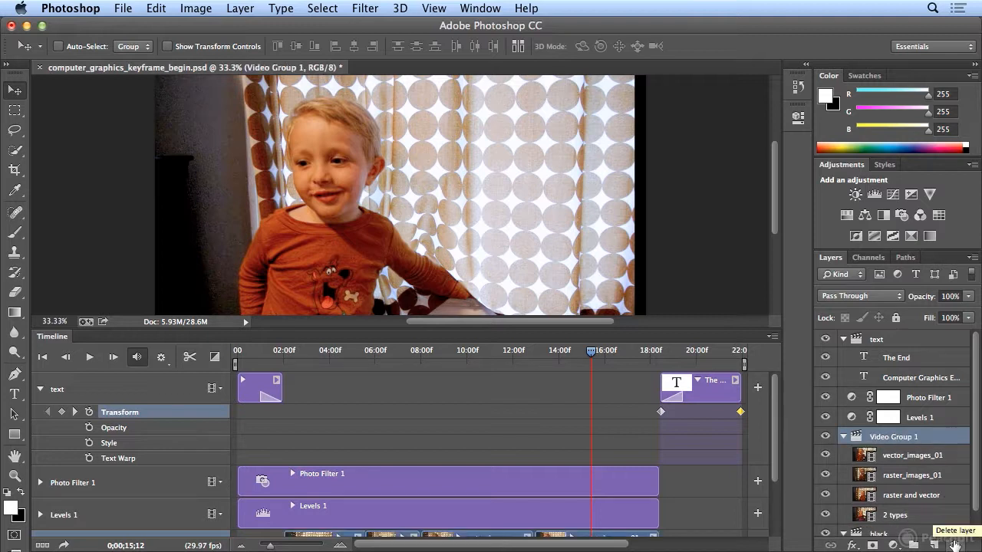
{"action": "left_click_drag", "start_coordinate": [590, 355], "coordinate": [447, 362]}
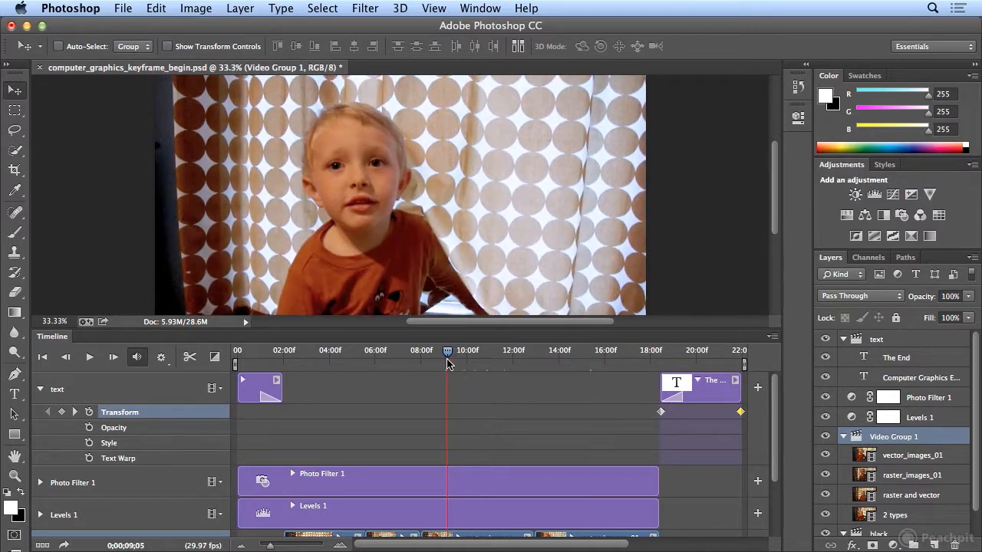
{"action": "left_click", "coordinate": [41, 360]}
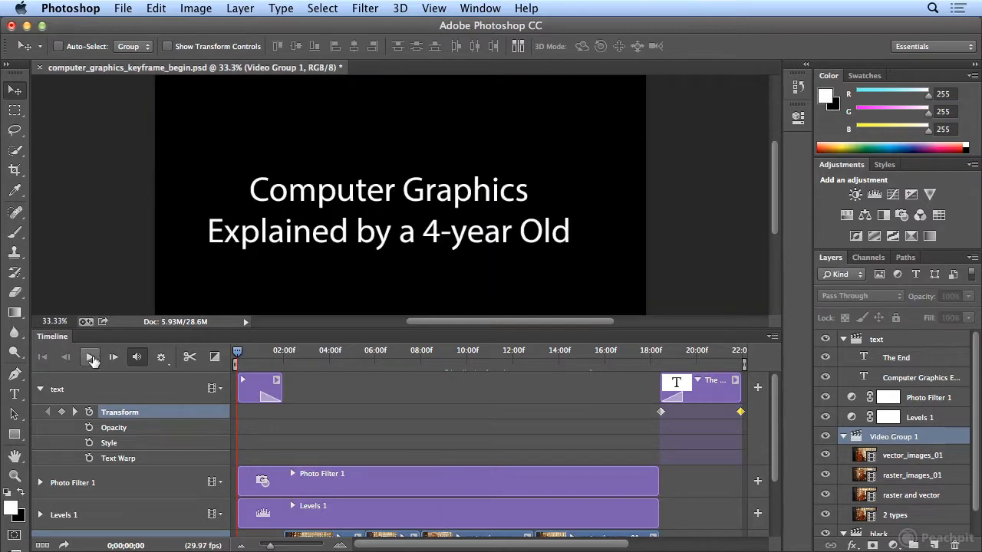
{"action": "left_click", "coordinate": [91, 360]}
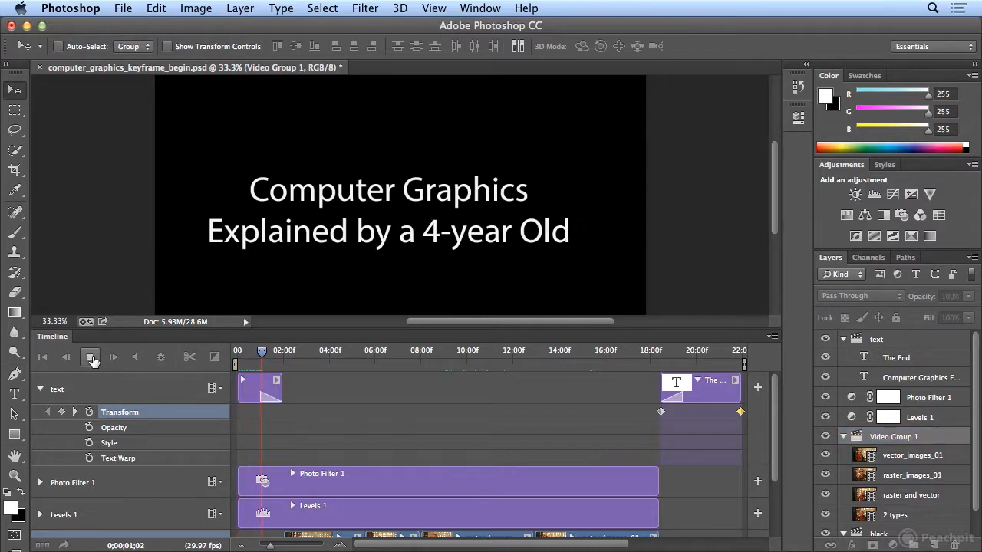